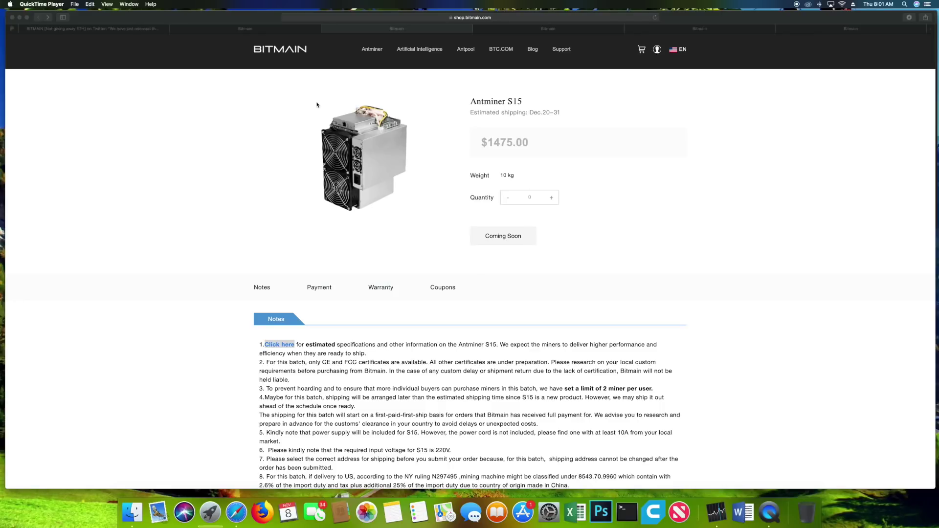
- Bring Safari forward and show the Antminer S15 product page listed at $1475.00
{"action": "left_click", "coordinate": [706, 31]}
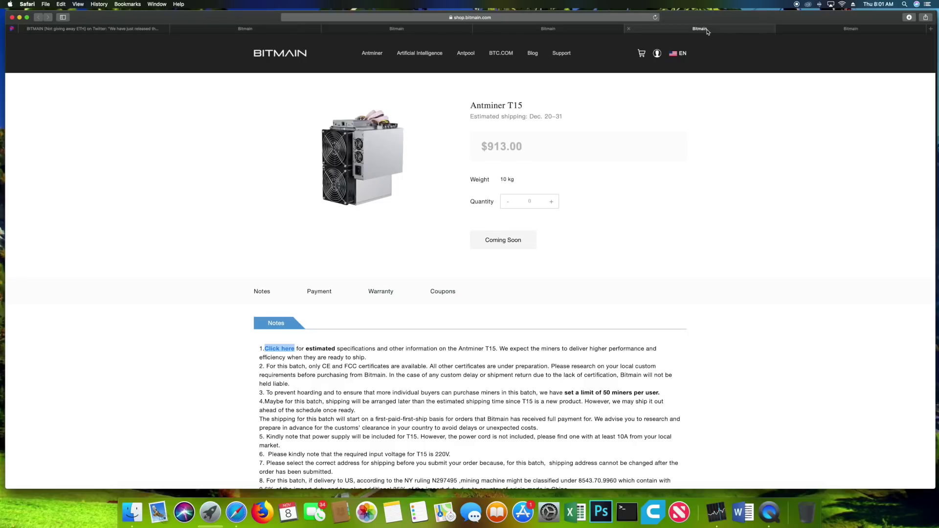
{"action": "left_click", "coordinate": [434, 30]}
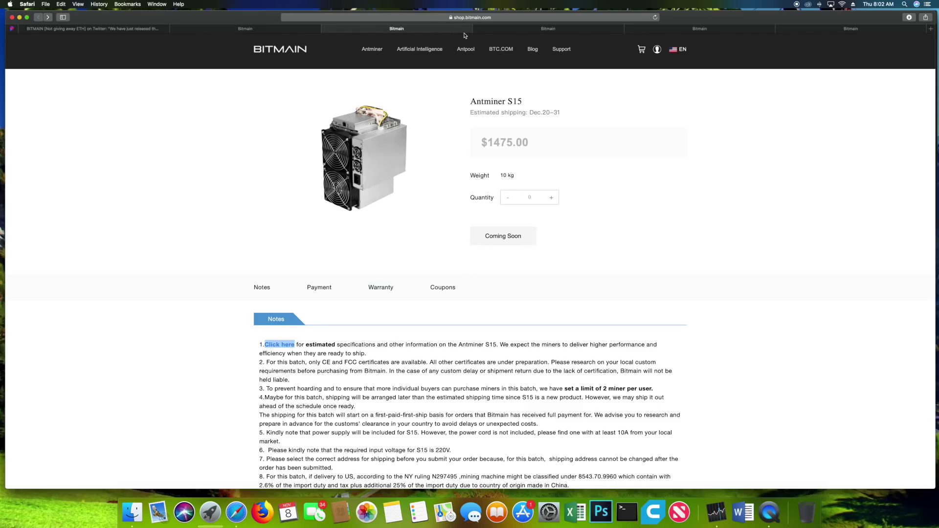
{"action": "scroll", "coordinate": [440, 114], "scroll_direction": "up", "scroll_amount": 2}
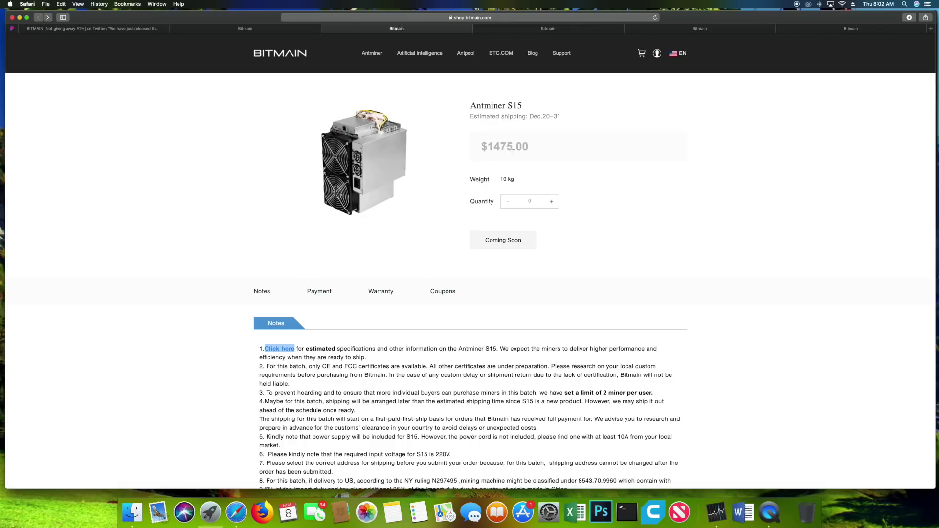
{"action": "scroll", "coordinate": [441, 282], "scroll_direction": "down", "scroll_amount": 1}
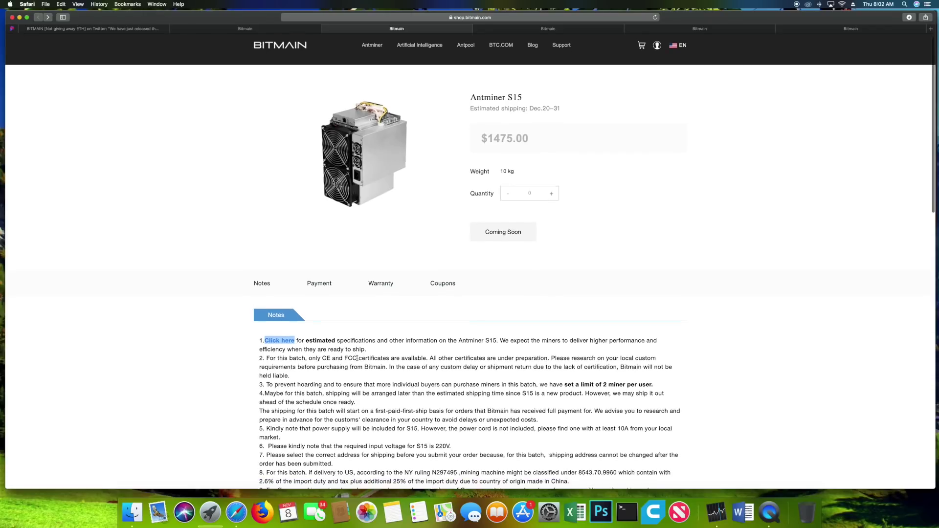
{"action": "scroll", "coordinate": [357, 358], "scroll_direction": "down", "scroll_amount": 1}
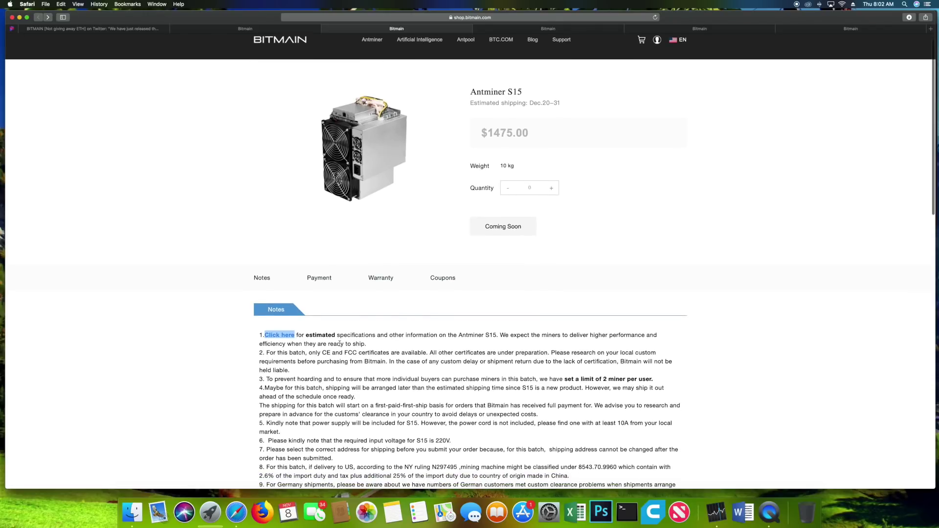
{"action": "left_click", "coordinate": [149, 31]}
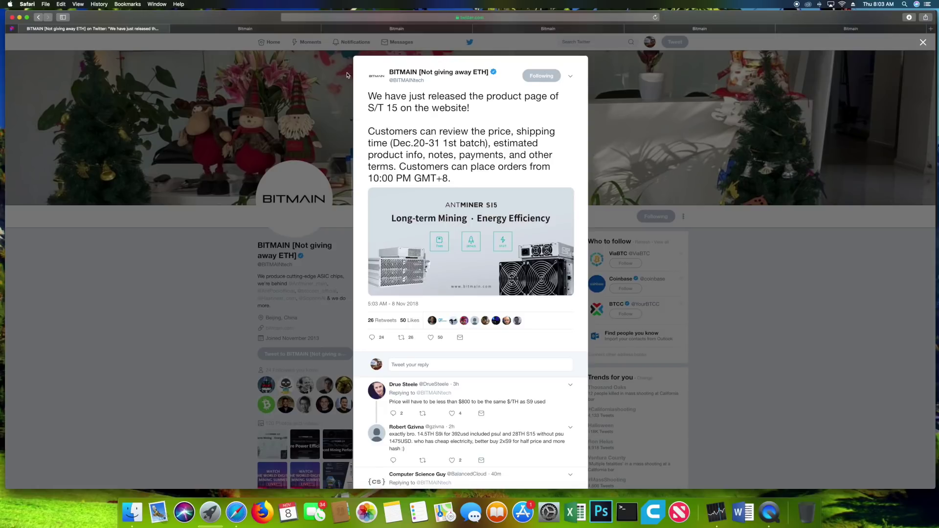
- Return to the Bitmain shop home page listing the S15 at $1475 and T15 at $913
{"action": "left_click", "coordinate": [246, 28]}
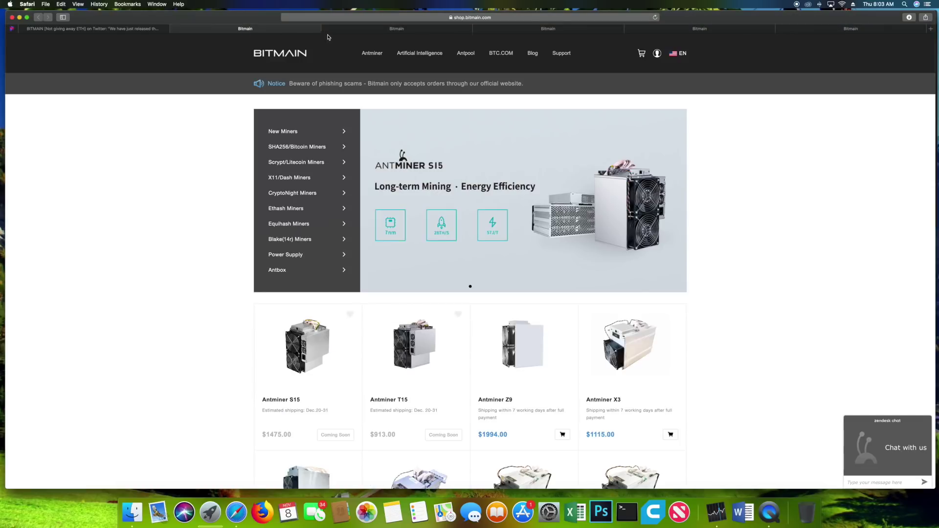
- View the S15 product page, then its specs: 28 TH/s at 1596 W versus 17 TH/s at 850 W
{"action": "left_click", "coordinate": [344, 28]}
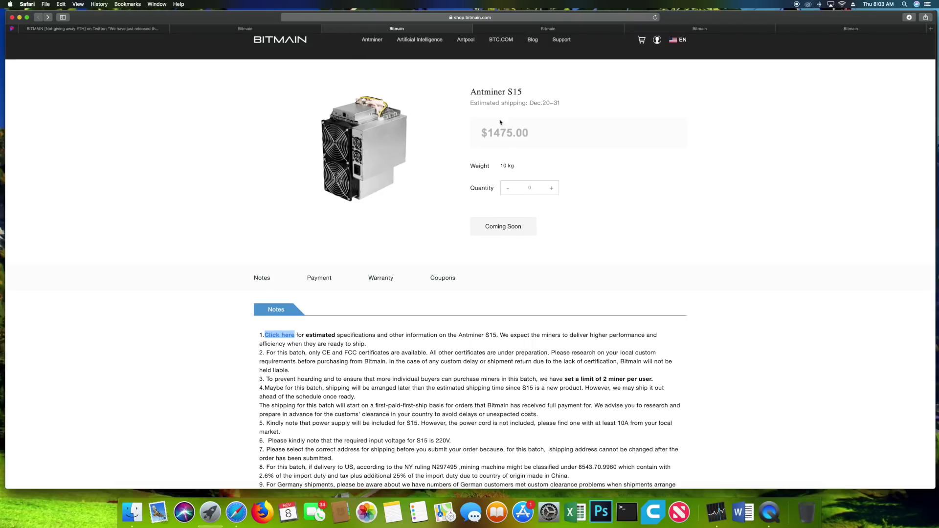
{"action": "left_click", "coordinate": [310, 345]}
{"action": "left_click", "coordinate": [531, 28]}
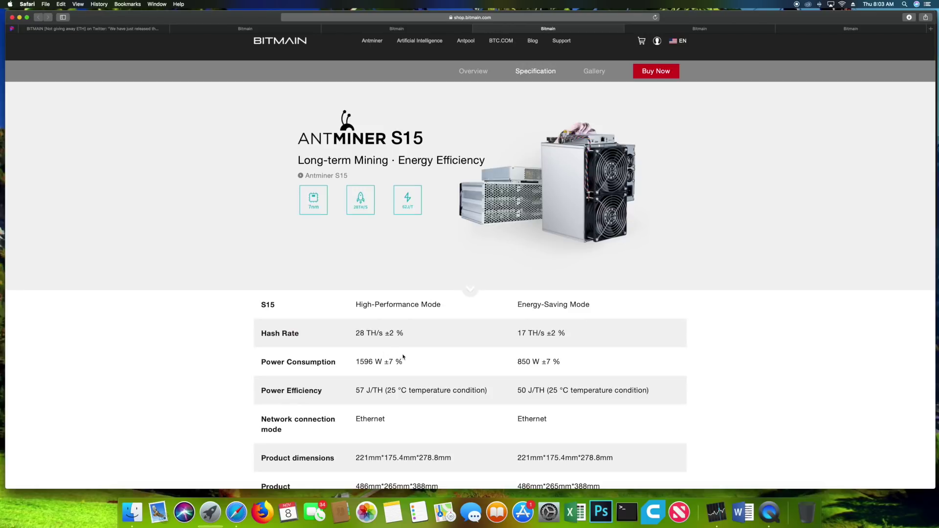
{"action": "scroll", "coordinate": [407, 360], "scroll_direction": "down", "scroll_amount": 1}
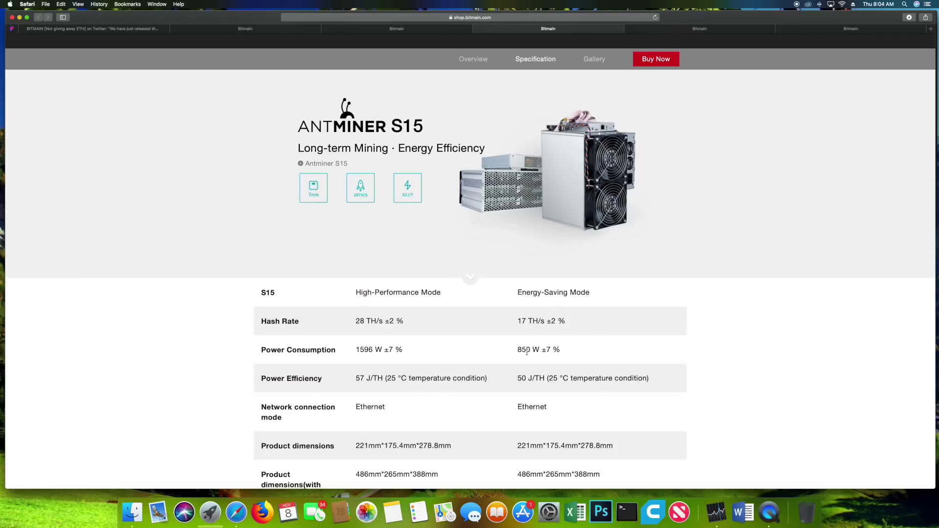
{"action": "left_click_drag", "start_coordinate": [518, 349], "coordinate": [555, 350]}
{"action": "left_click", "coordinate": [381, 187]}
{"action": "scroll", "coordinate": [381, 187], "scroll_direction": "down", "scroll_amount": 3}
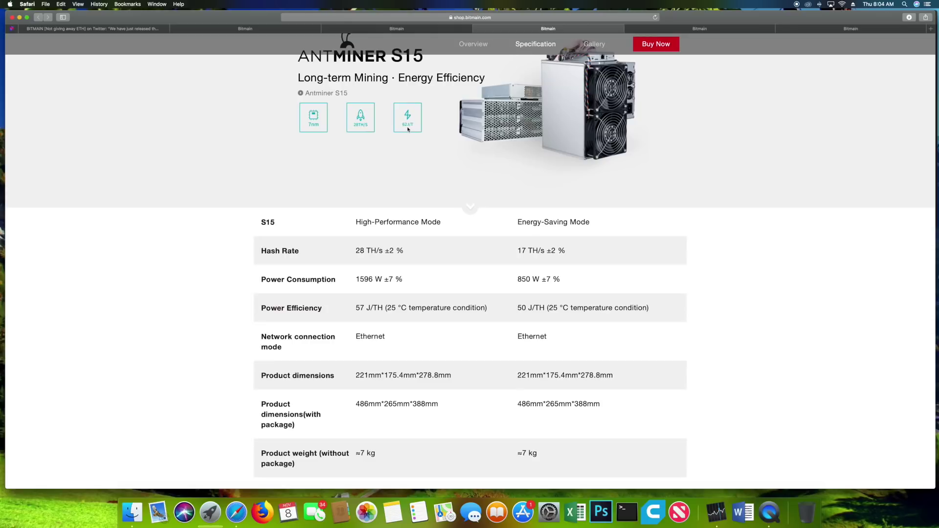
{"action": "left_click_drag", "start_coordinate": [382, 279], "coordinate": [561, 279]}
{"action": "scroll", "coordinate": [380, 299], "scroll_direction": "down", "scroll_amount": 1}
{"action": "left_click", "coordinate": [379, 299]}
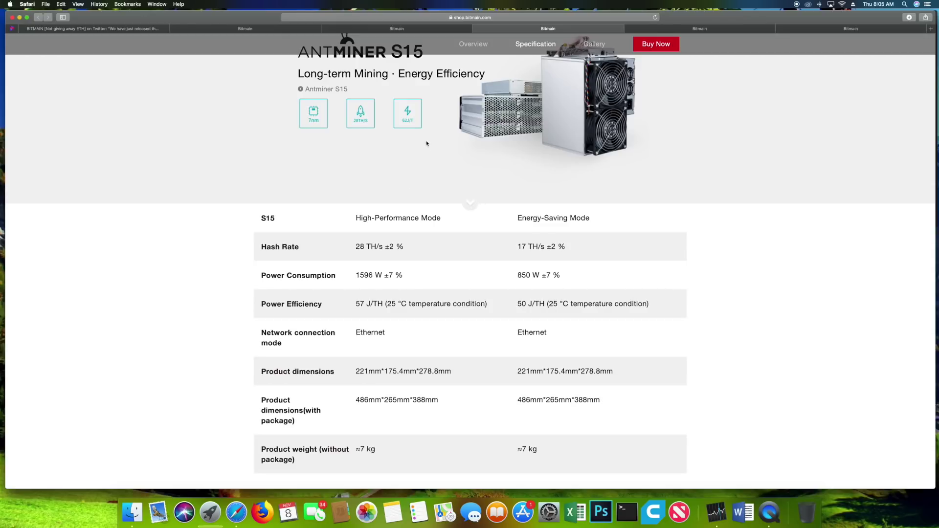
{"action": "left_click", "coordinate": [679, 29]}
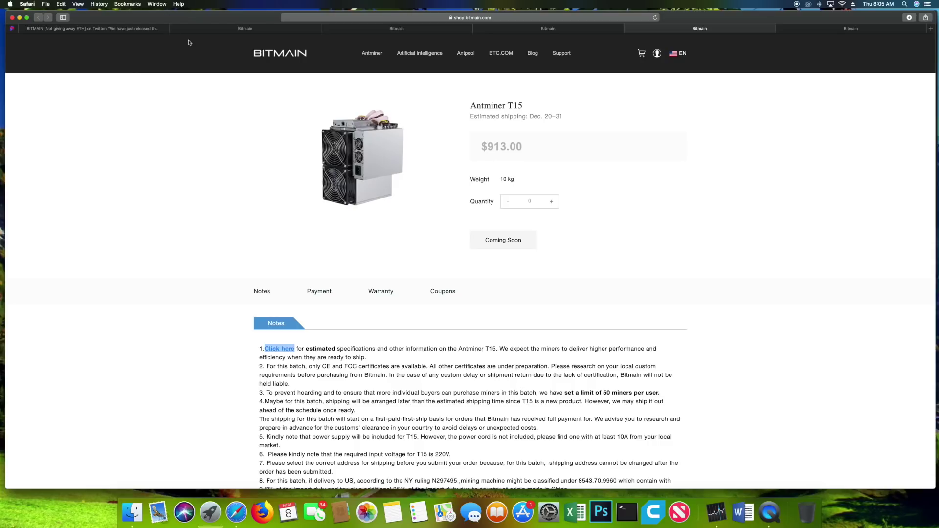
- Recheck Bitmain's tweet, then return to the T15 page's $913.00 price and purchase notes
{"action": "left_click", "coordinate": [146, 29]}
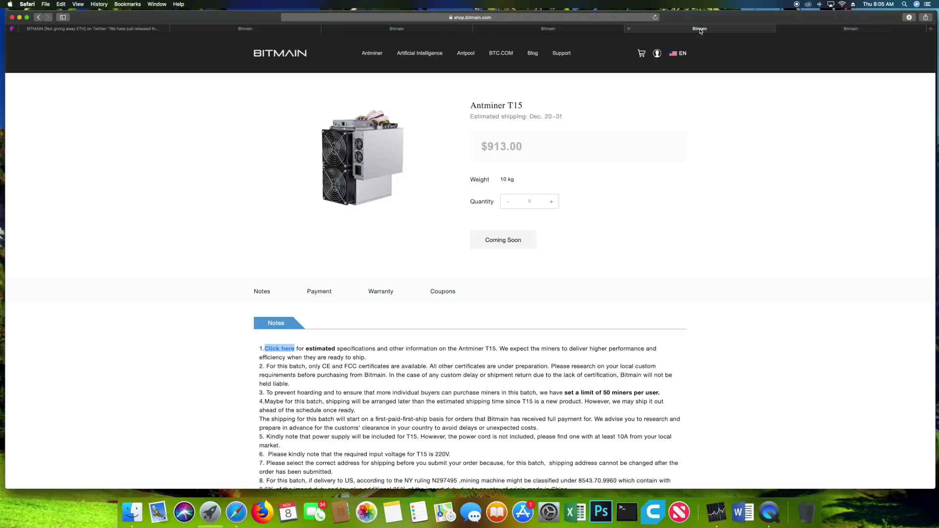
{"action": "left_click", "coordinate": [699, 29]}
{"action": "scroll", "coordinate": [362, 327], "scroll_direction": "down", "scroll_amount": 2}
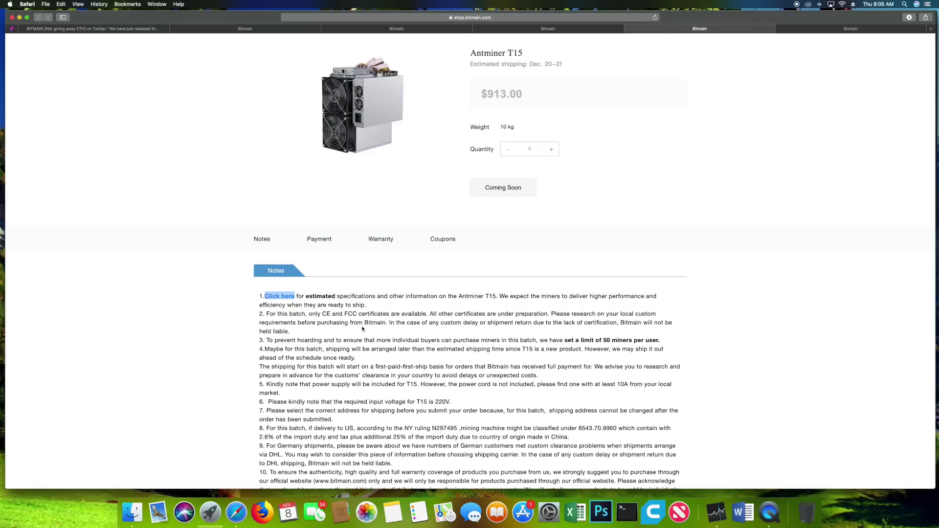
{"action": "scroll", "coordinate": [362, 328], "scroll_direction": "down", "scroll_amount": 1}
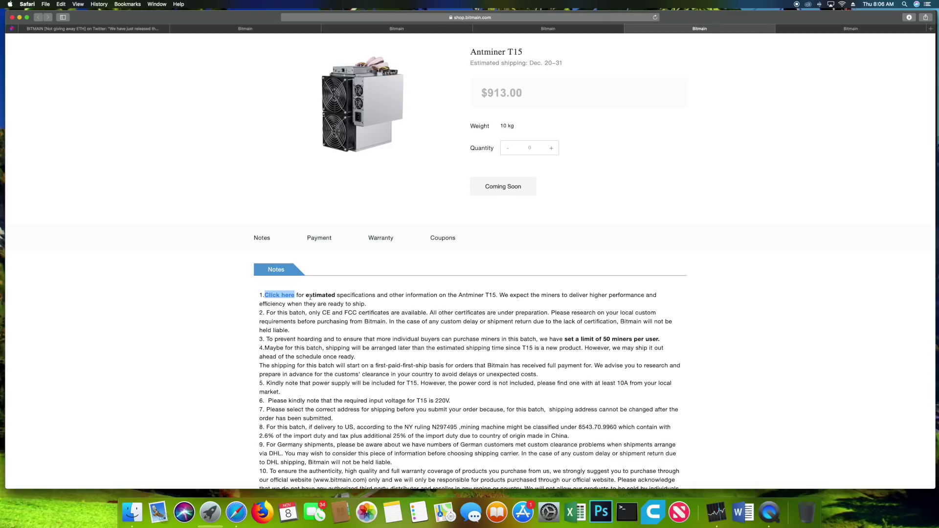
{"action": "scroll", "coordinate": [469, 294], "scroll_direction": "down", "scroll_amount": 1}
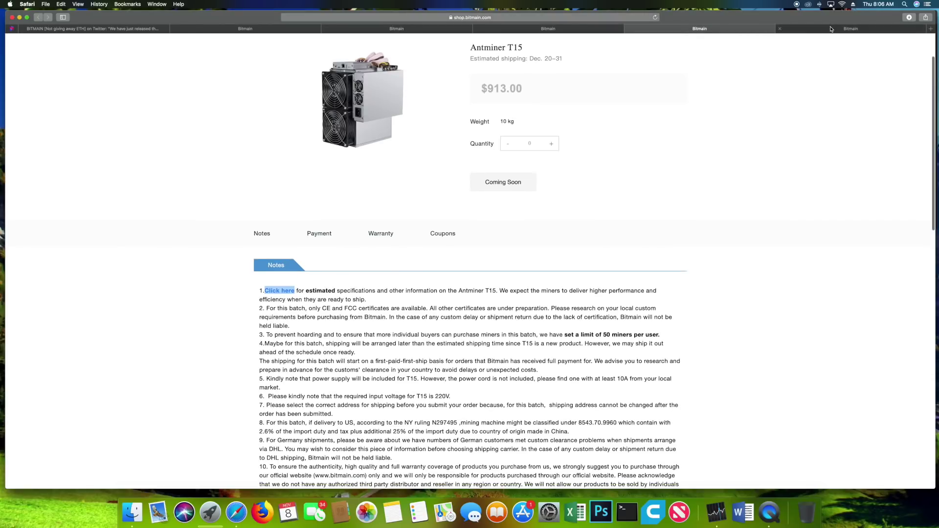
- Highlight the T15's 67 and 60 J/TH efficiency figures, then go back to the S15 page
{"action": "left_click", "coordinate": [832, 29]}
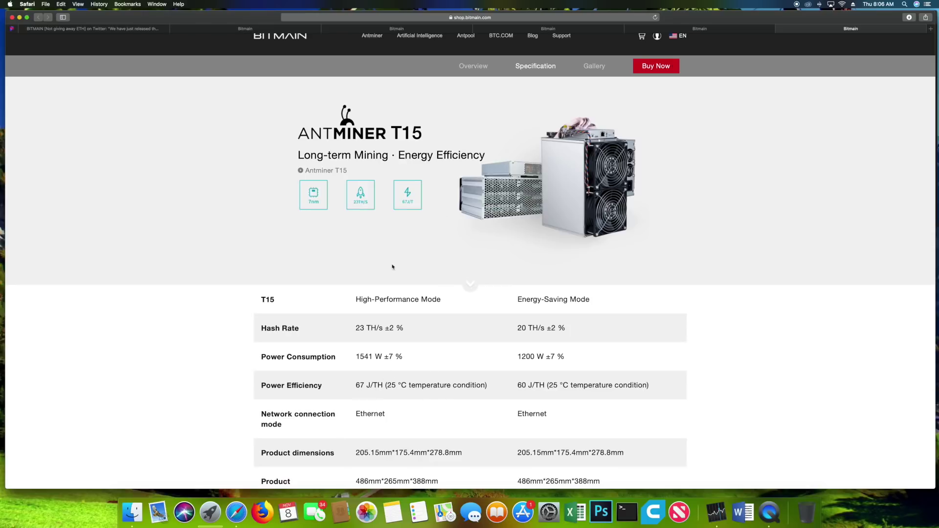
{"action": "left_click_drag", "start_coordinate": [356, 386], "coordinate": [388, 387]}
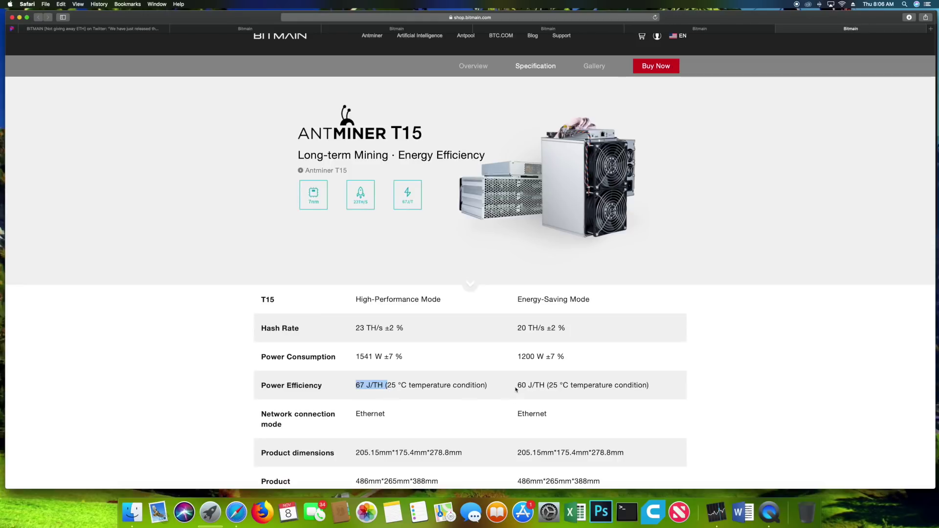
{"action": "left_click_drag", "start_coordinate": [517, 387], "coordinate": [541, 386]}
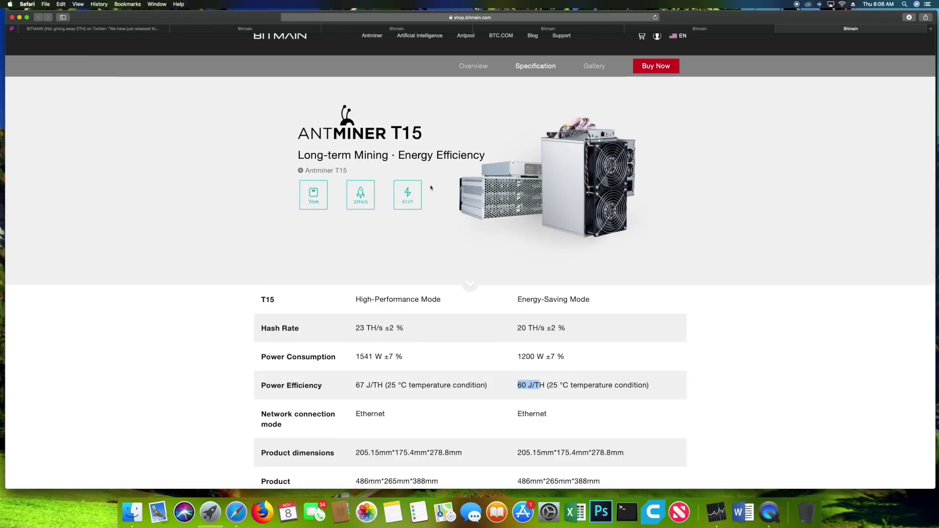
{"action": "left_click", "coordinate": [396, 27]}
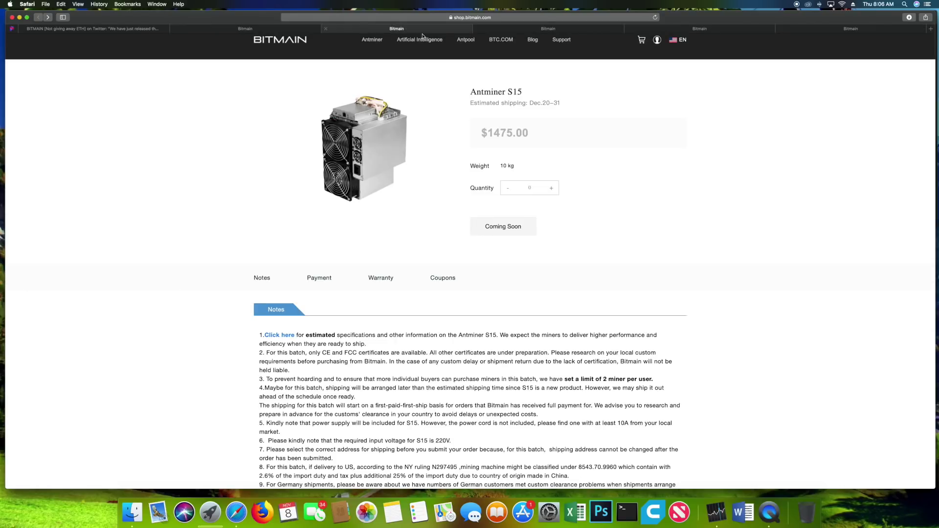
- Compare the S15 specs and T15 product page, ending on the T15 specs showing 6.6 kg weight
{"action": "left_click", "coordinate": [520, 28]}
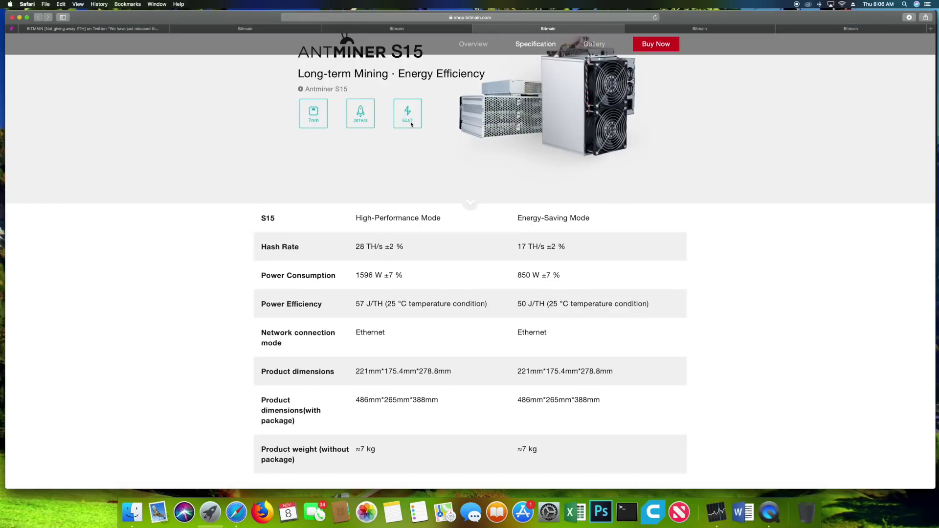
{"action": "left_click", "coordinate": [685, 31]}
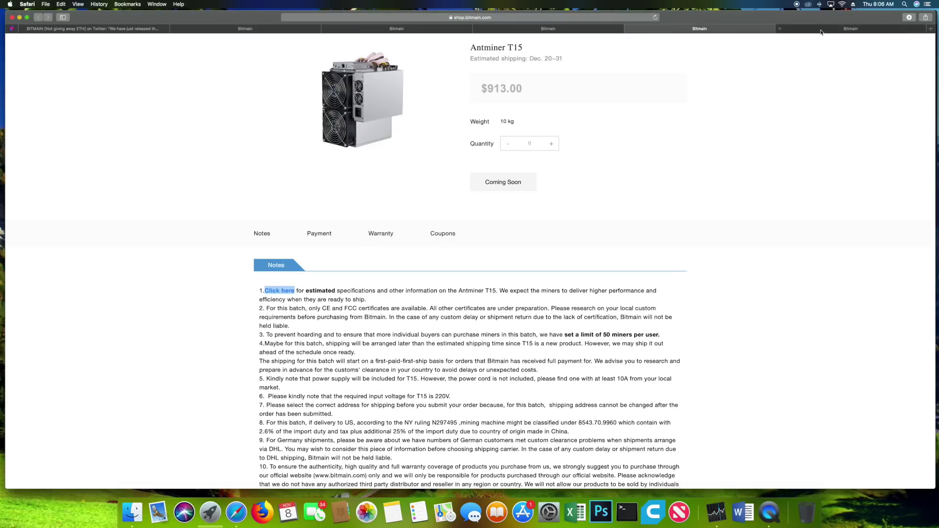
{"action": "left_click", "coordinate": [792, 30]}
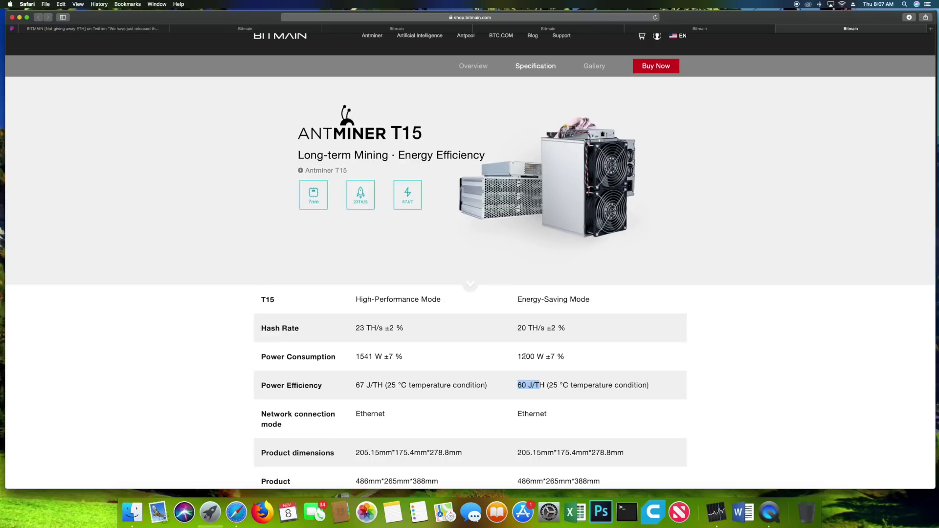
{"action": "scroll", "coordinate": [508, 381], "scroll_direction": "down", "scroll_amount": 3}
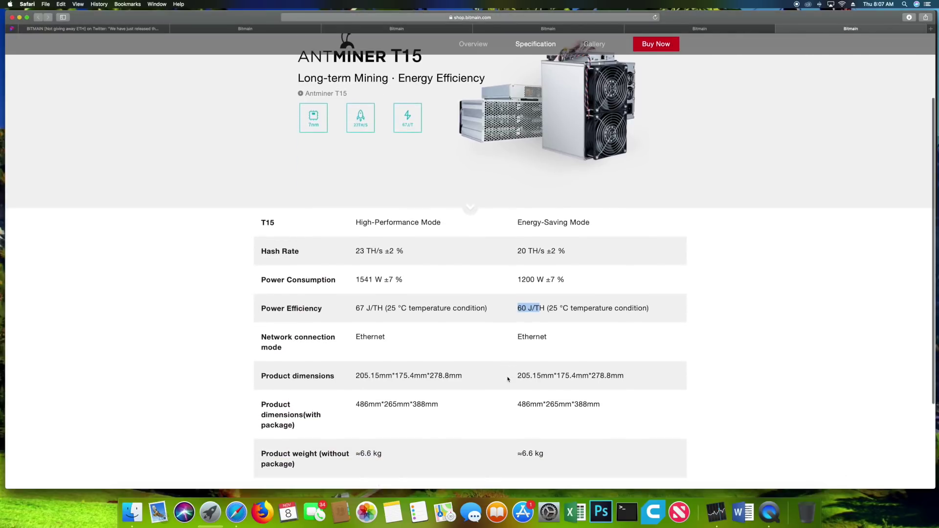
{"action": "scroll", "coordinate": [507, 380], "scroll_direction": "down", "scroll_amount": 2}
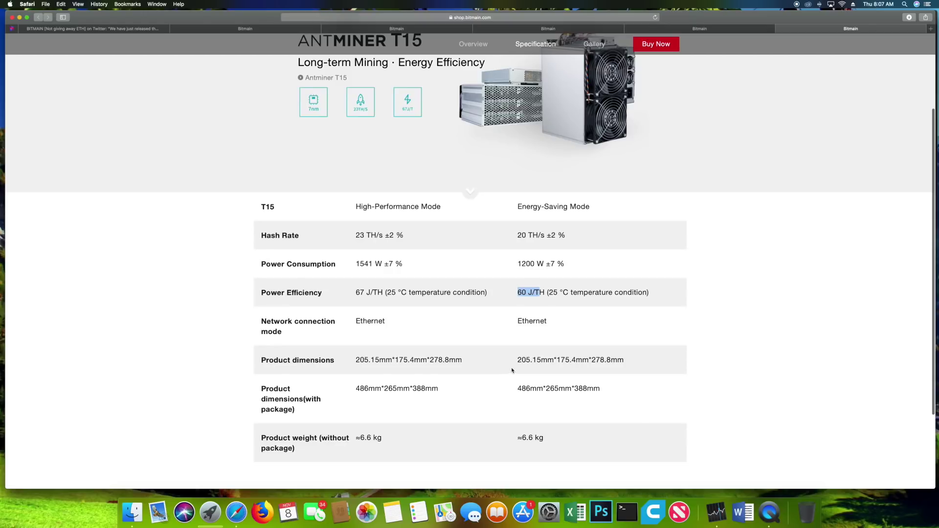